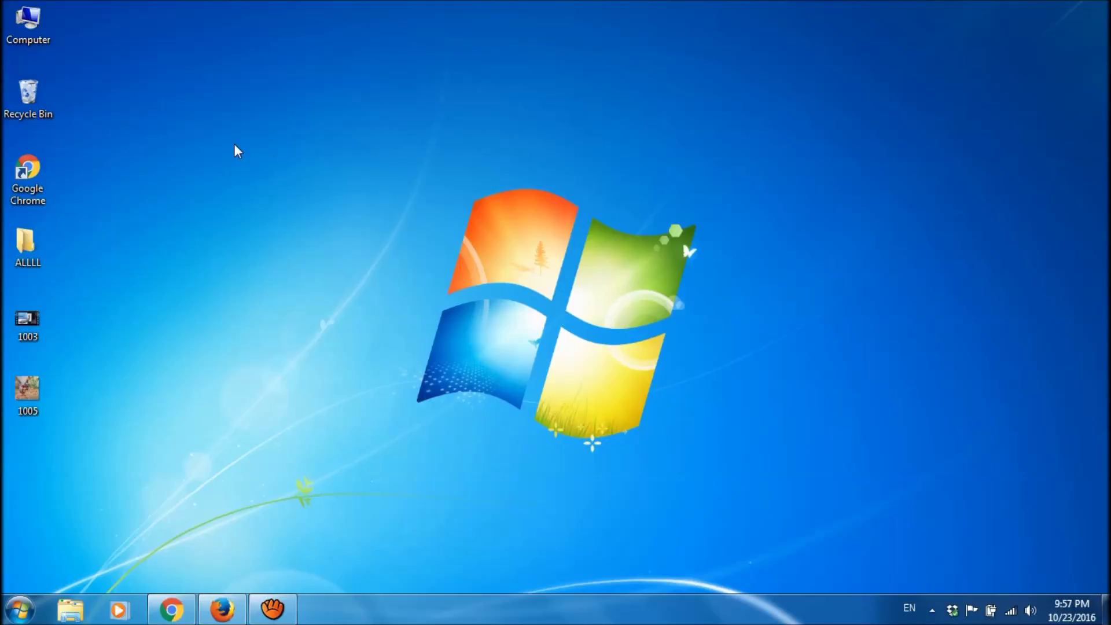
Step: Bring up the desktop context menu from an empty spot on the wallpaper
right_click(200, 95)
mouse_move(237, 106)
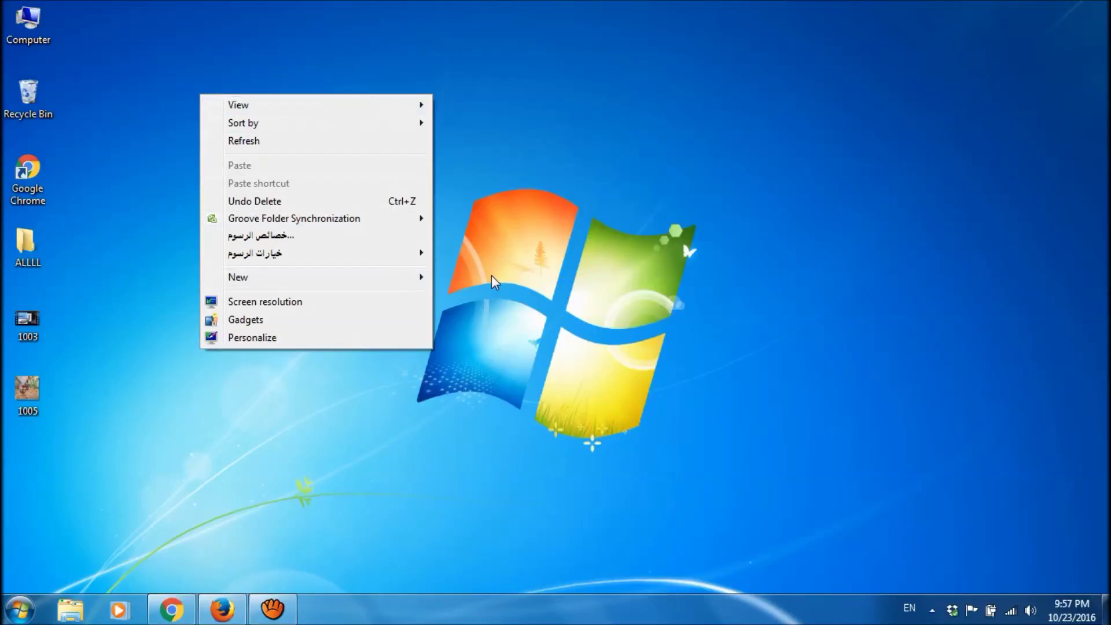
Step: Create a desktop folder named VIDOES and launch a blank Notepad document
click(448, 277)
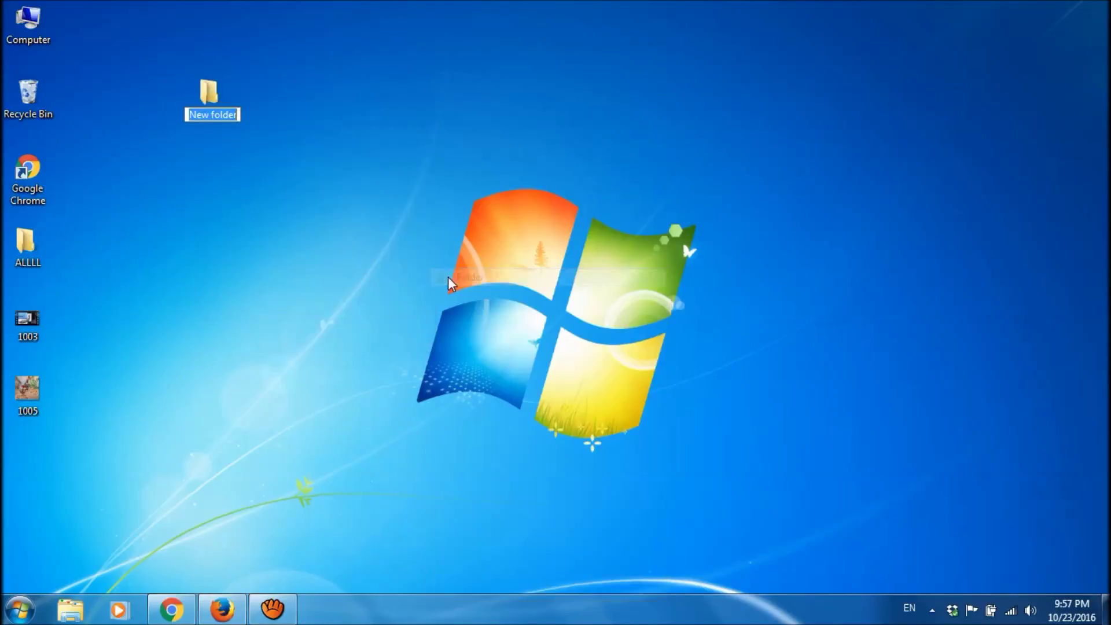
text(VI)
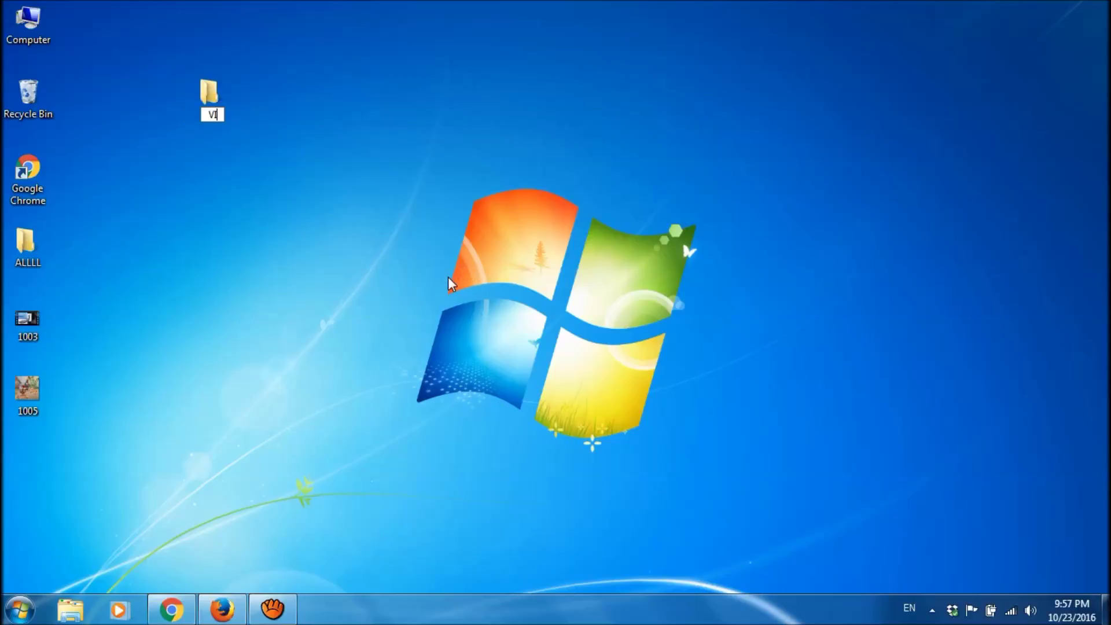
text(DOES)
key(Return)
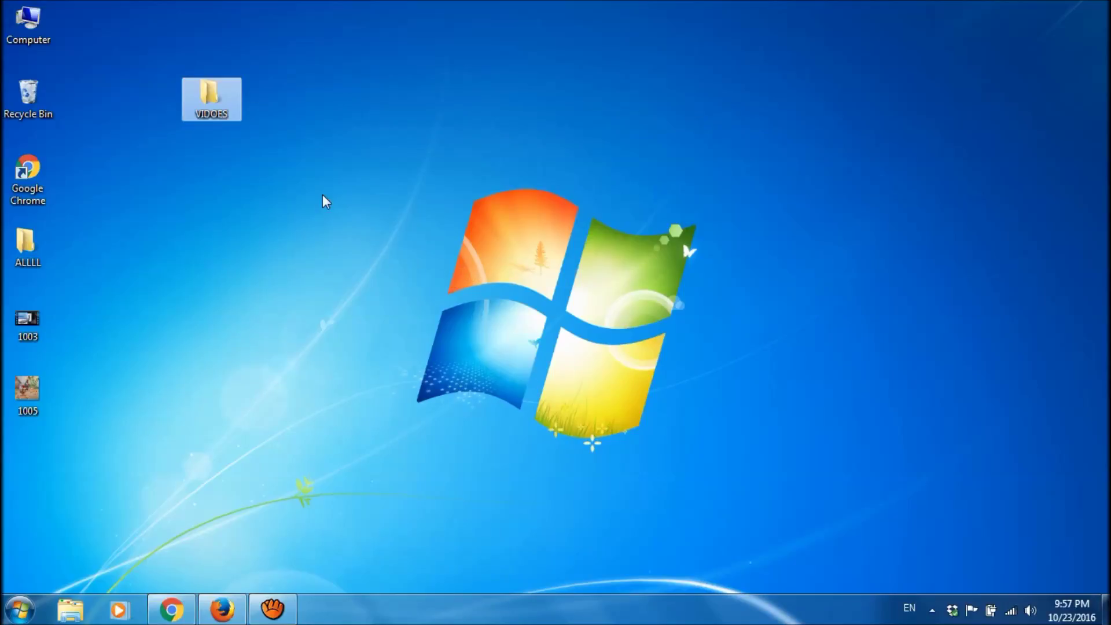
click(20, 609)
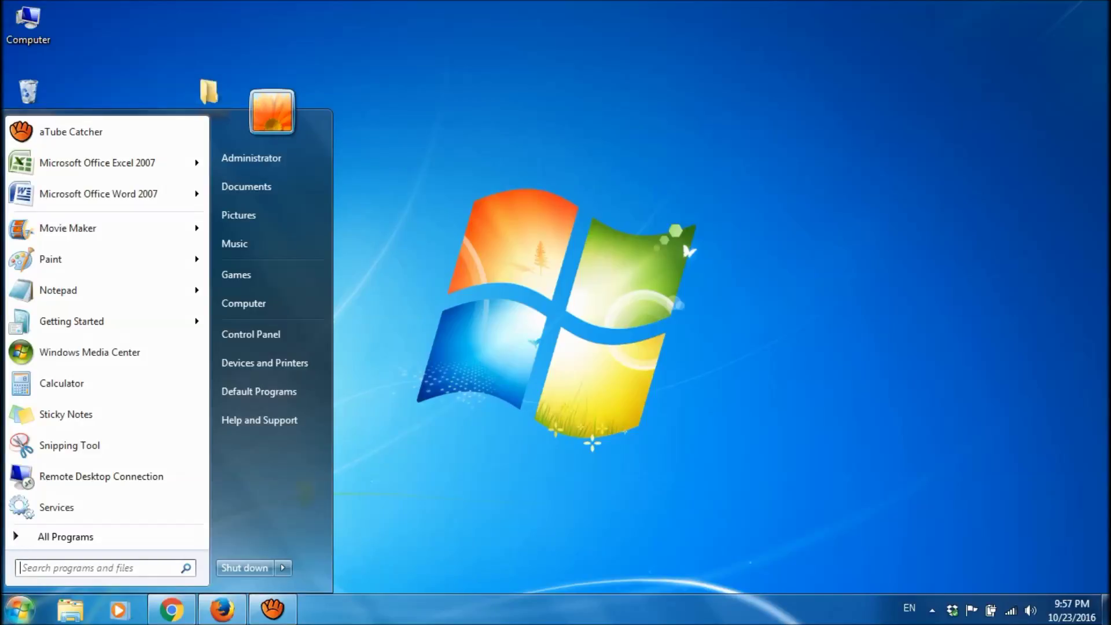
text(NOTEP)
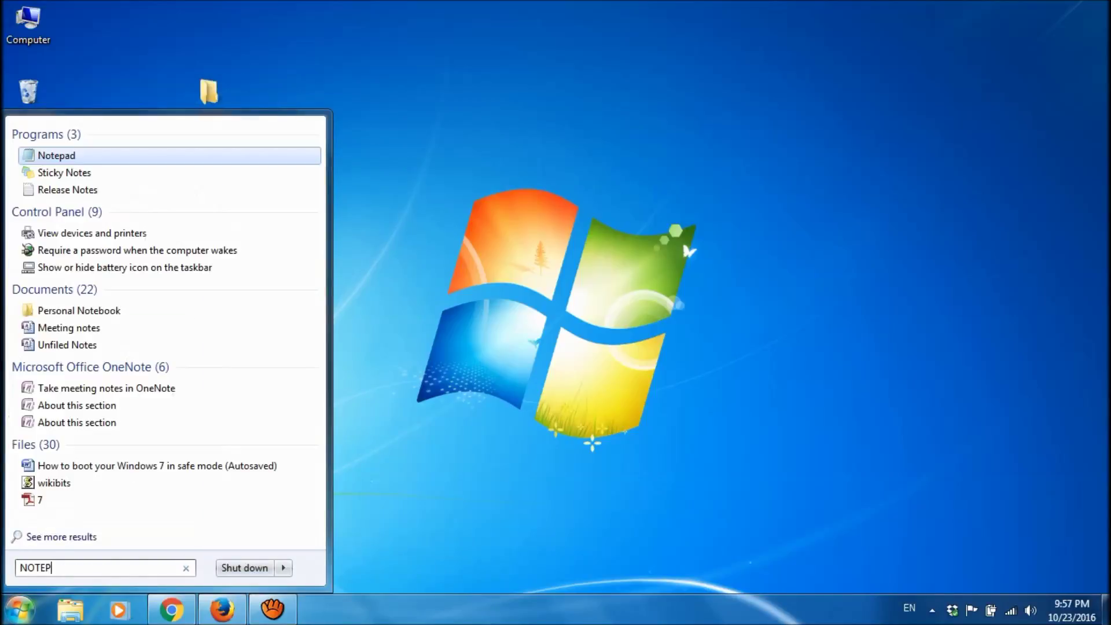
text(AD)
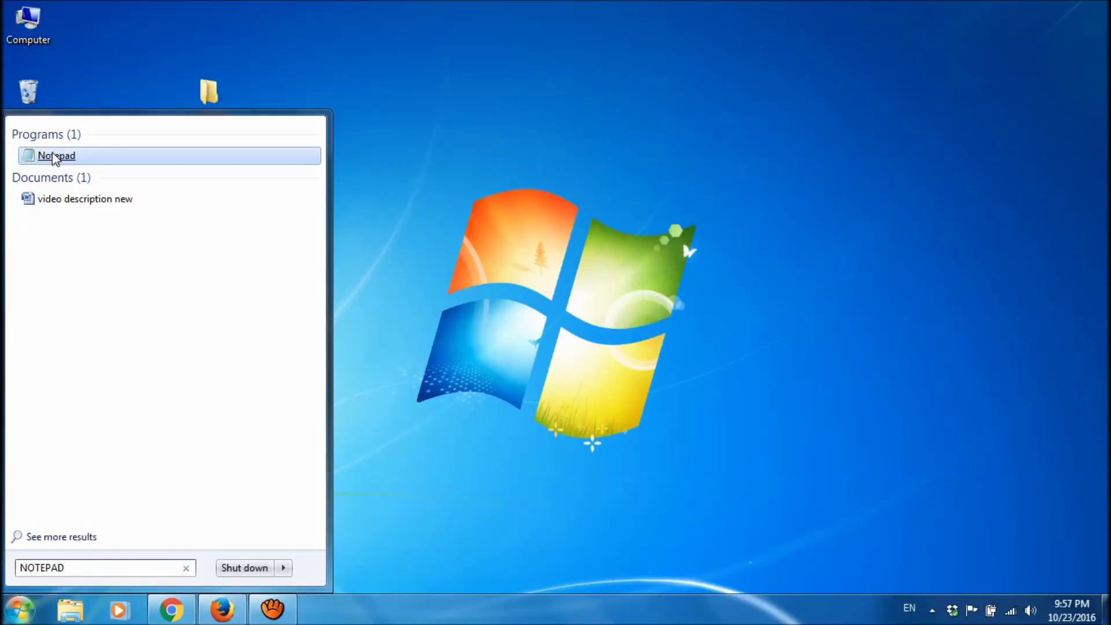
click(55, 159)
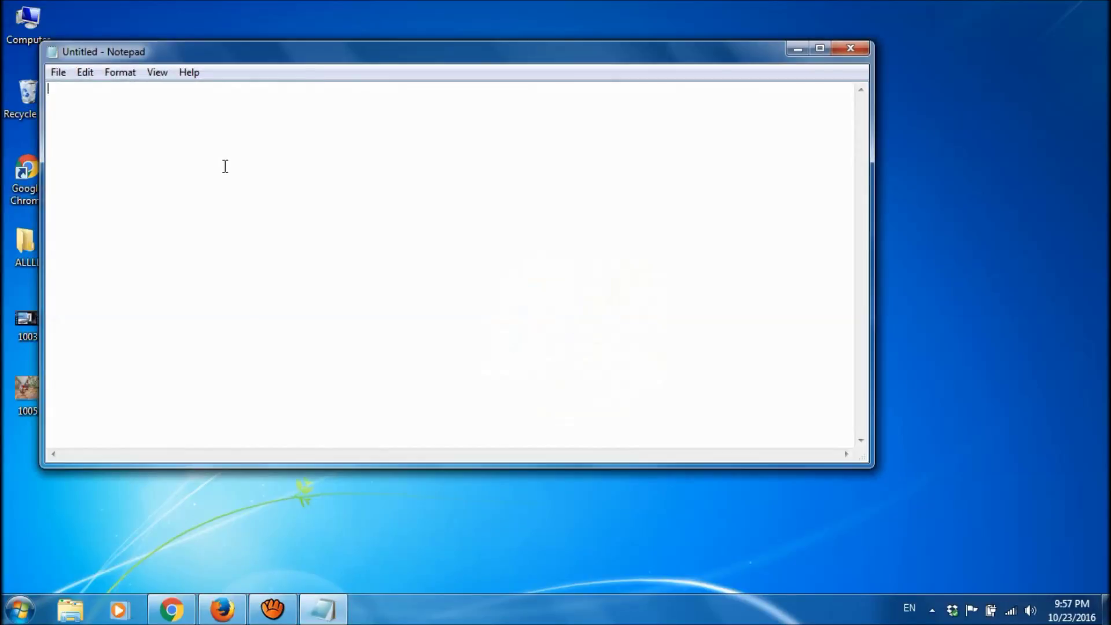
Step: Paste the copied Private-folder locker batch script into the blank document
right_click(100, 119)
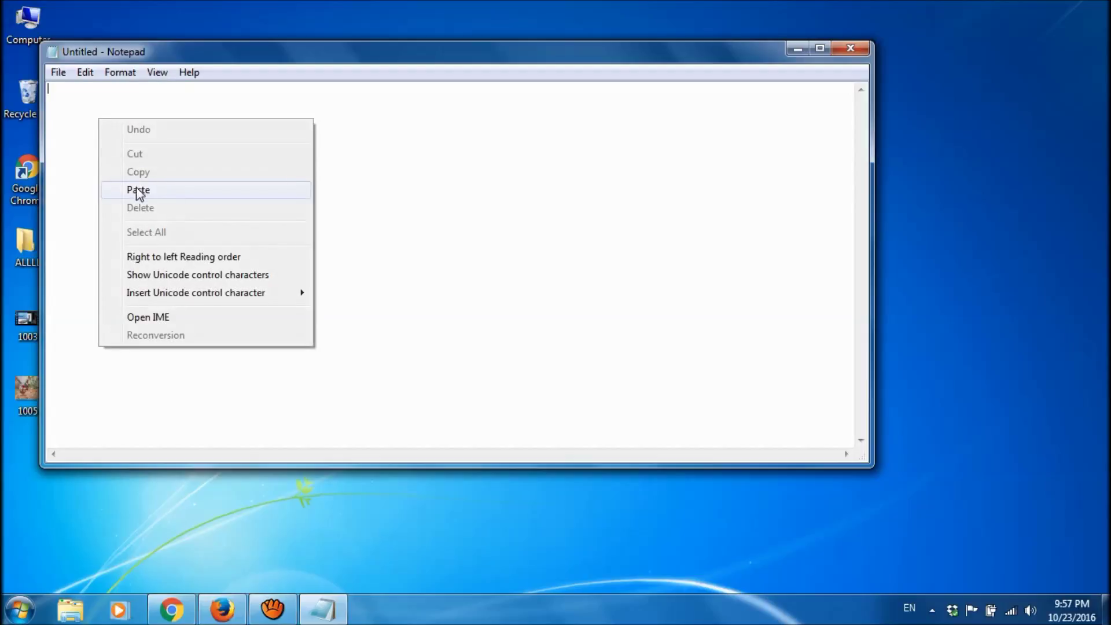
click(134, 189)
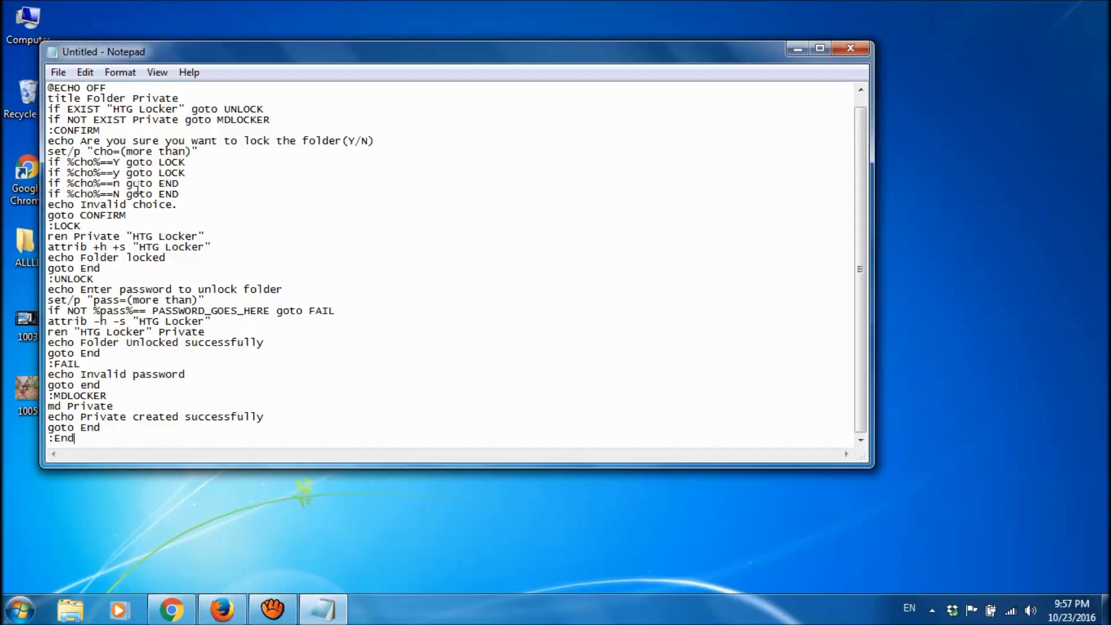
key(Up)
key(Up)
key(Up)
key(Up)
key(Up)
key(Left)
key(Left)
key(shift+Right)
key(shift+Right)
key(shift+Right)
key(shift+Right)
key(shift+Right)
key(shift+Right)
key(shift+Right)
key(shift+Right)
key(shift+Right)
key(shift+Right)
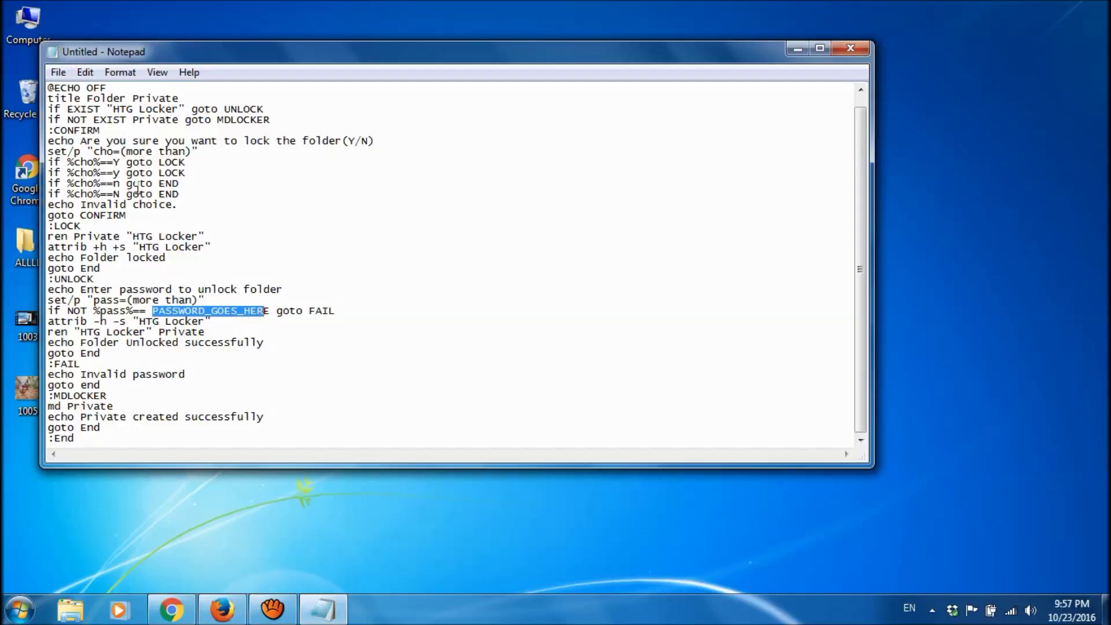
key(shift+Right)
key(BackSpace)
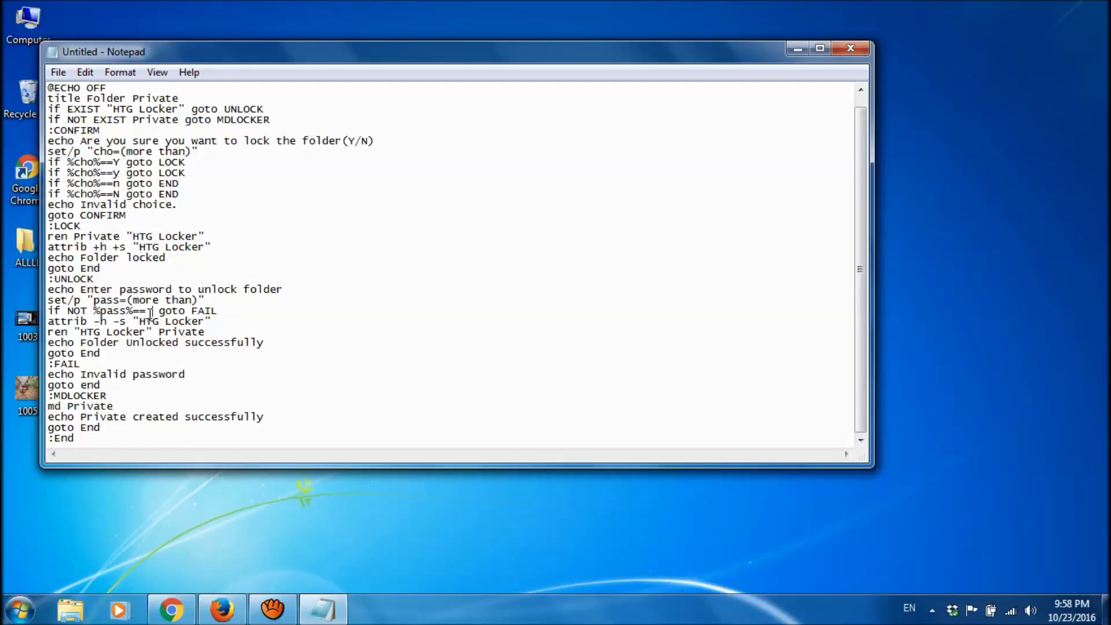
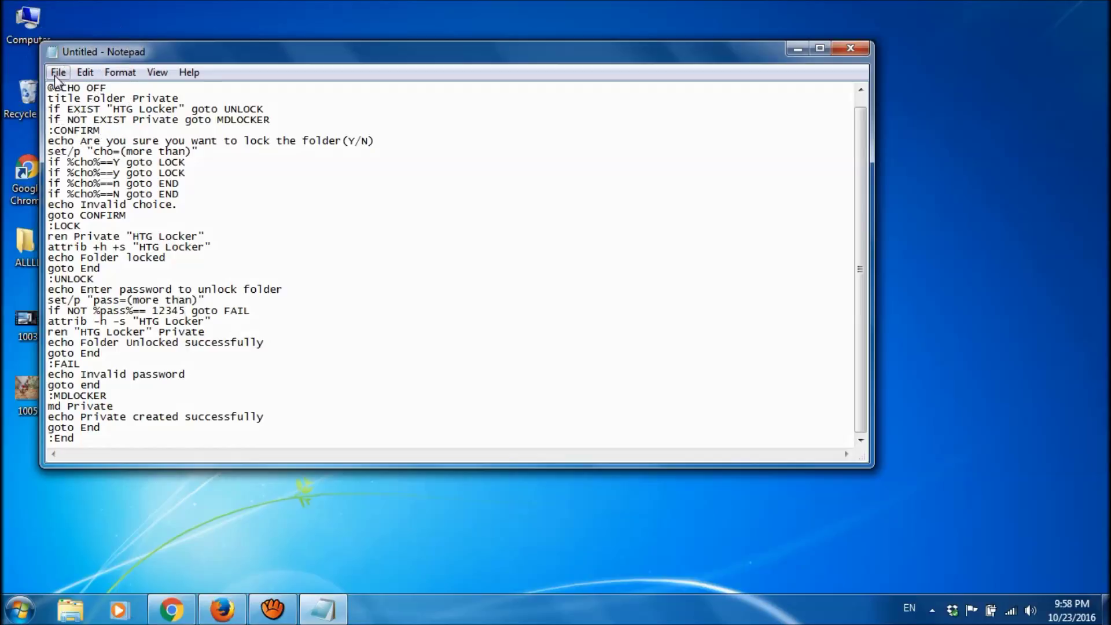
click(56, 73)
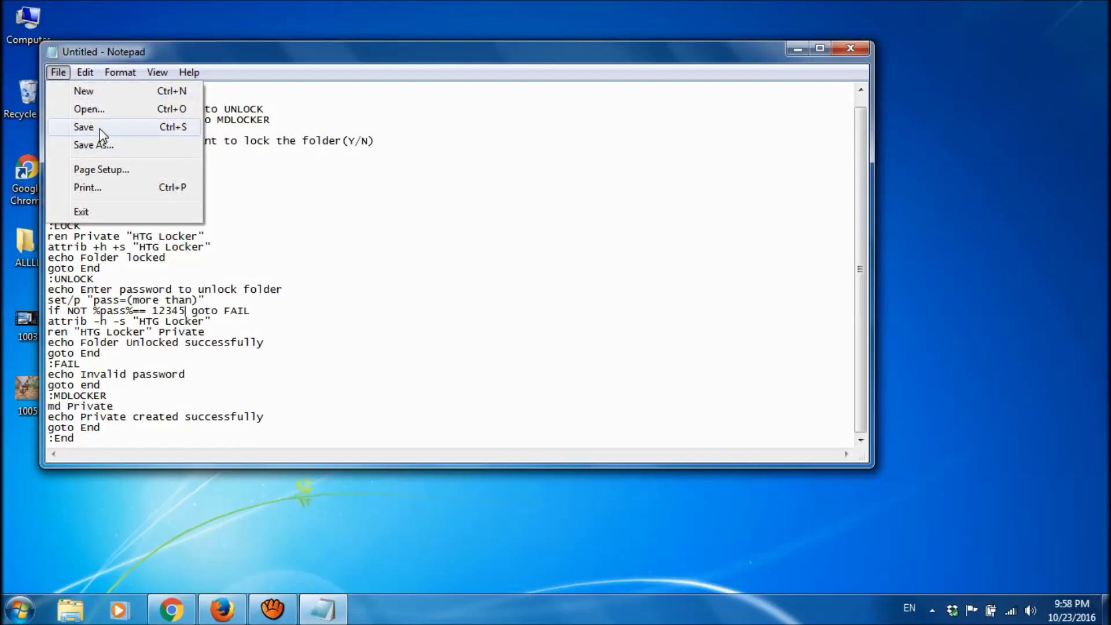
Step: Choose the desktop VIDOES folder as the Save As location
click(100, 129)
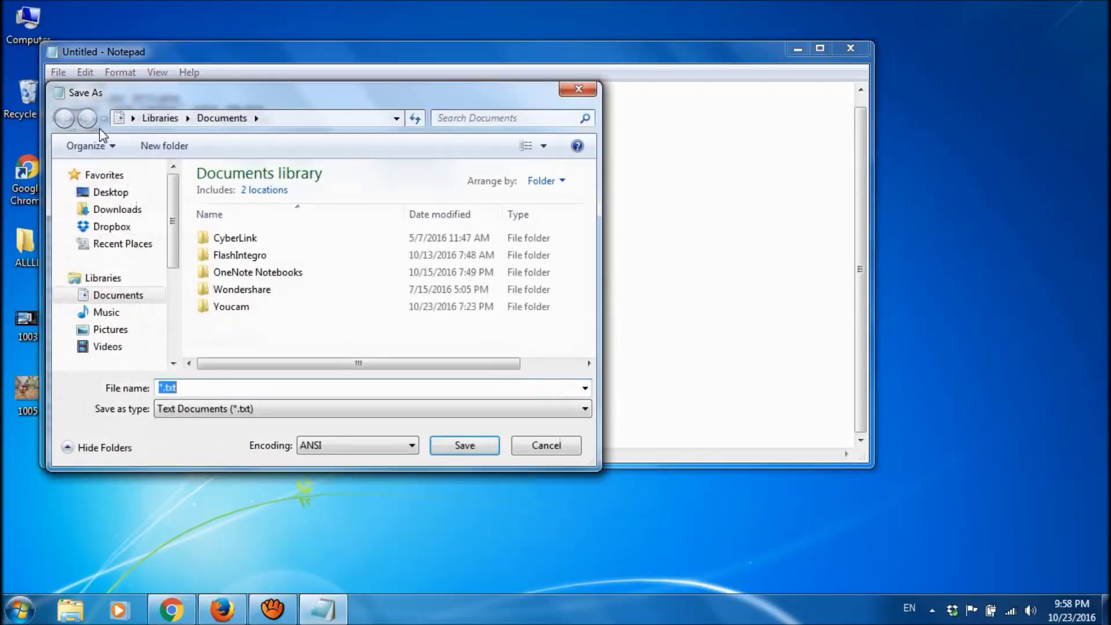
click(120, 199)
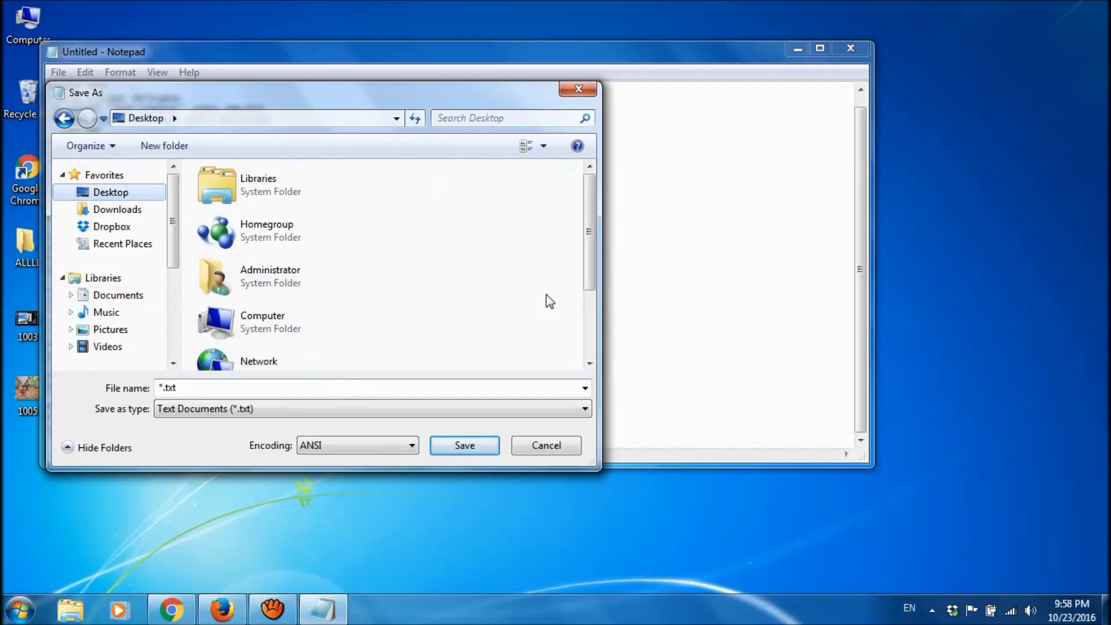
drag(587, 289, 591, 359)
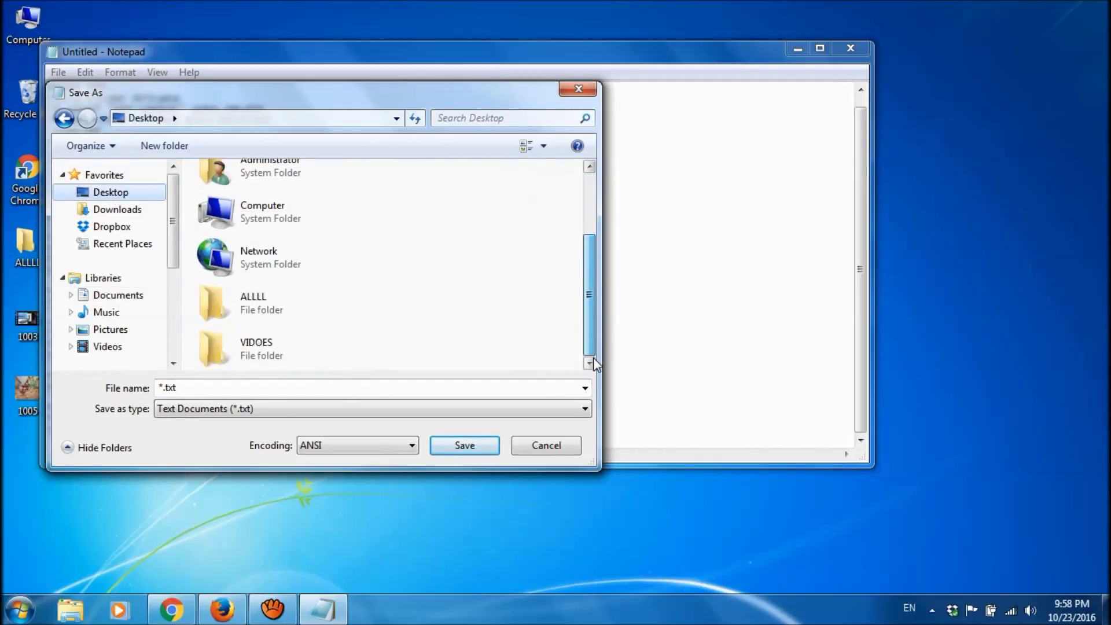
click(286, 358)
double_click(287, 358)
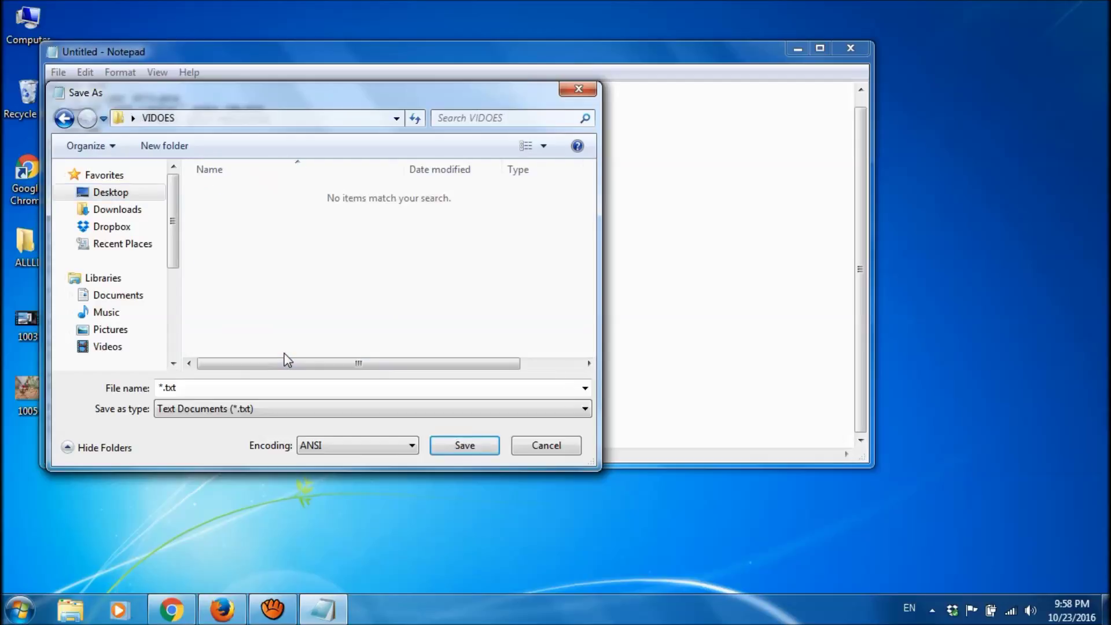
Step: Save the script there as lock.bat and close Notepad
click(267, 390)
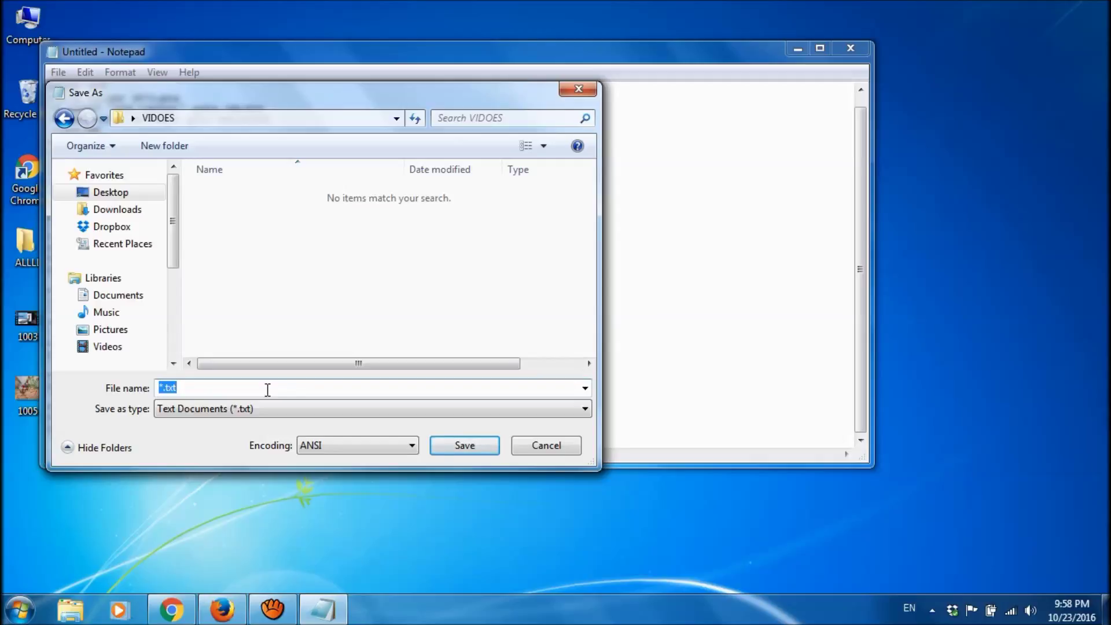
text(lo)
key(BackSpace)
key(BackSpace)
text(lock.b)
text(at)
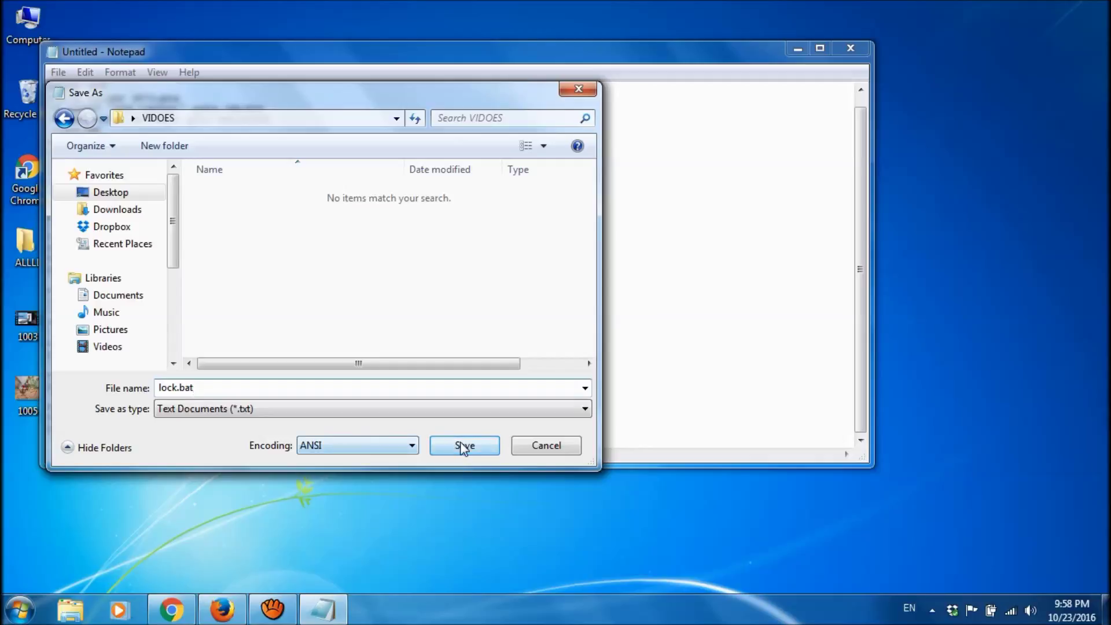
click(469, 443)
click(470, 445)
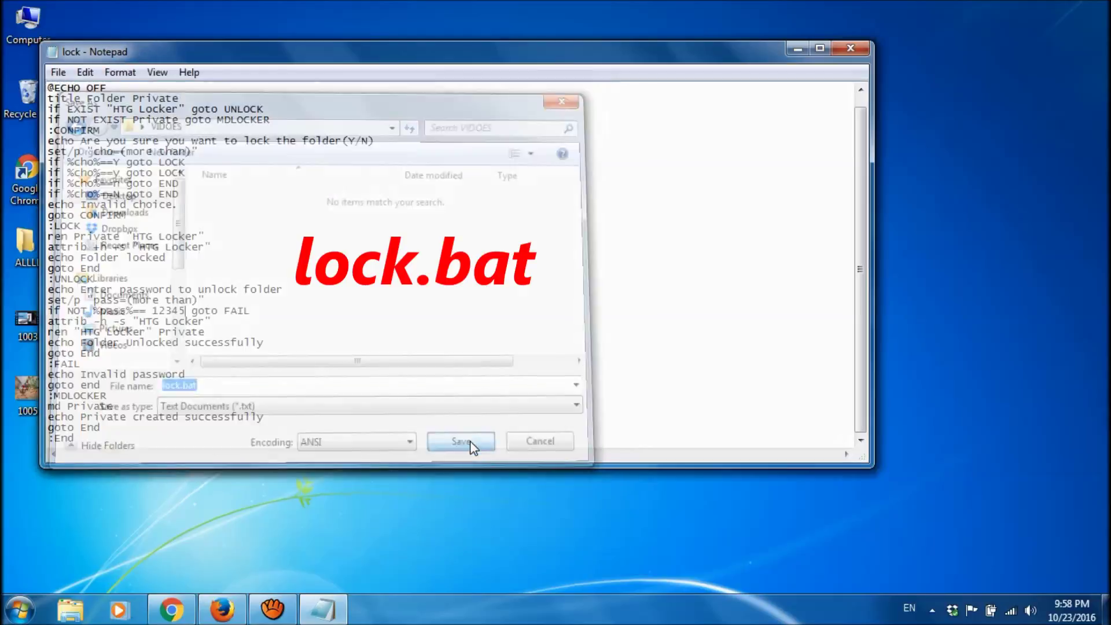
click(849, 51)
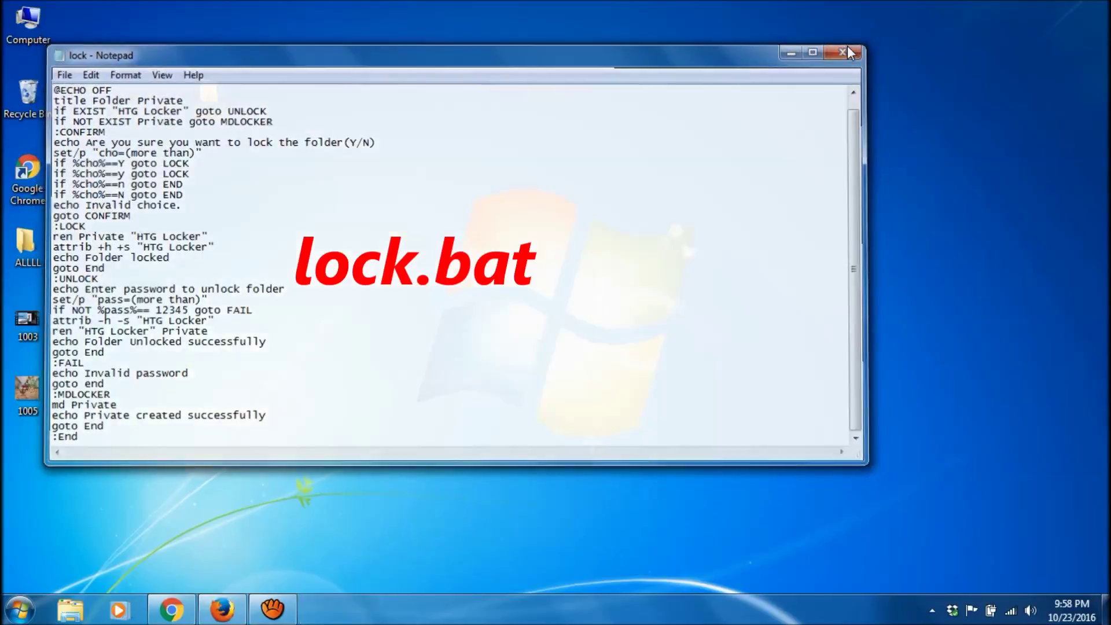
Step: Open VIDOES and run lock.bat to generate the Private folder
click(224, 111)
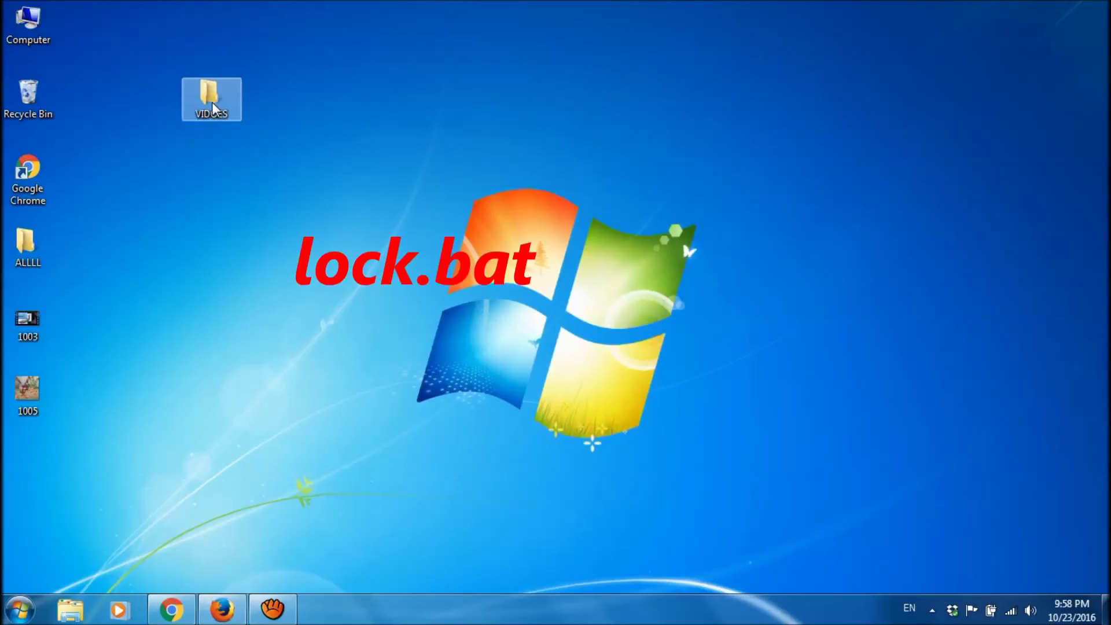
double_click(211, 102)
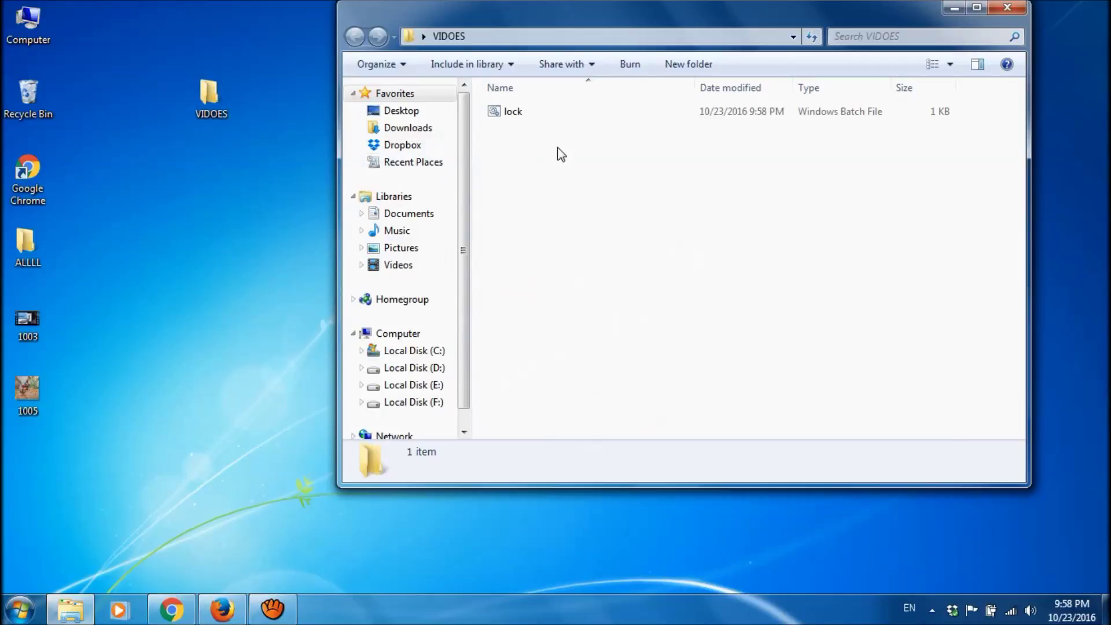
click(526, 120)
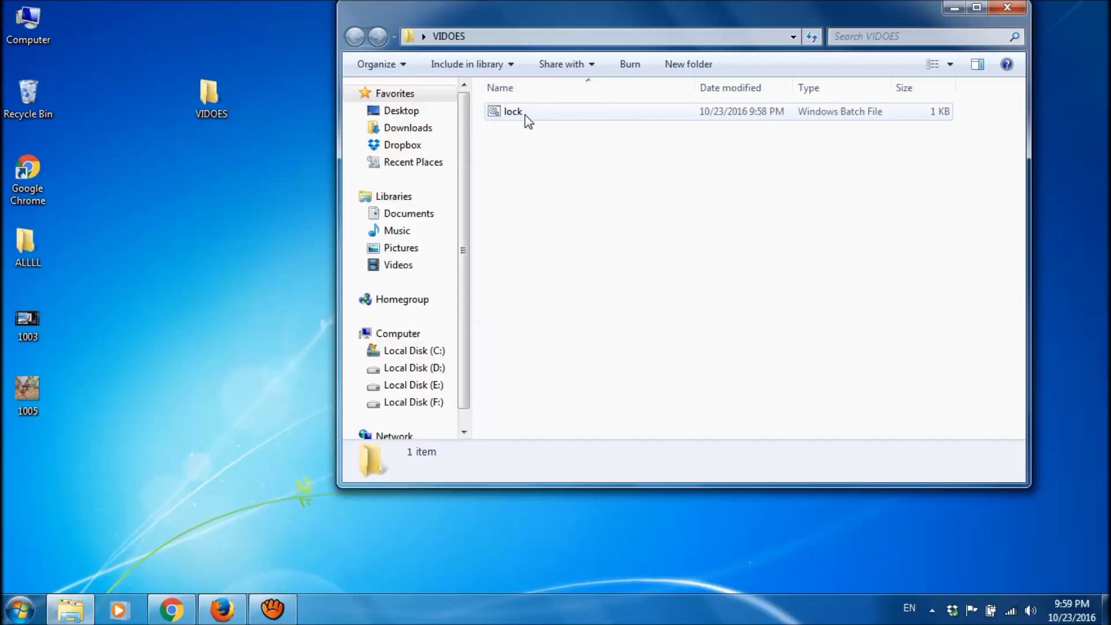
click(525, 115)
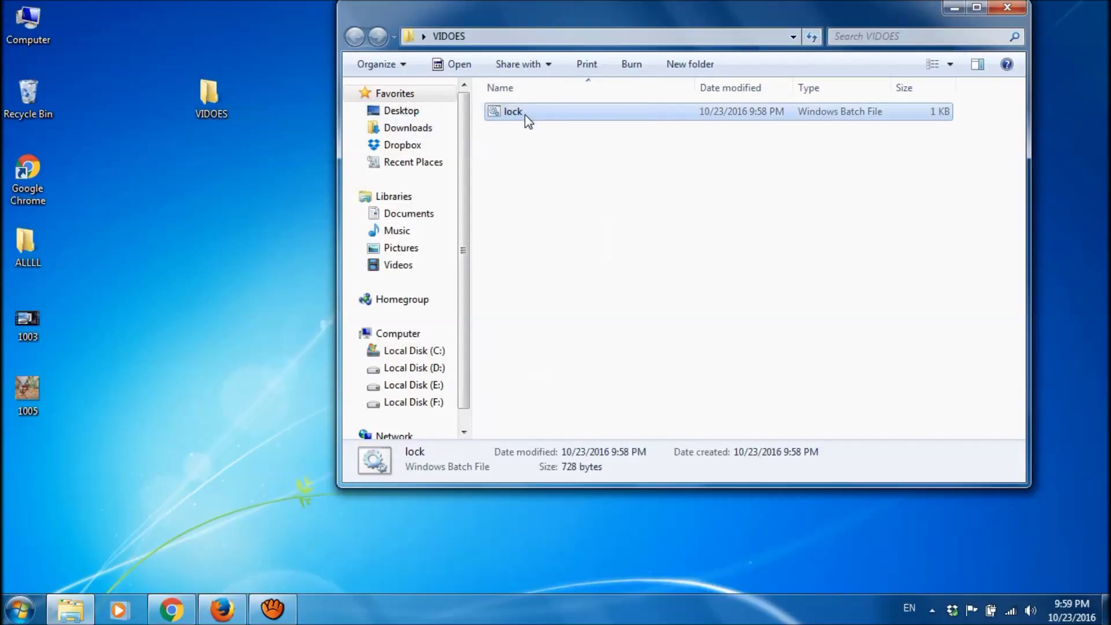
double_click(526, 115)
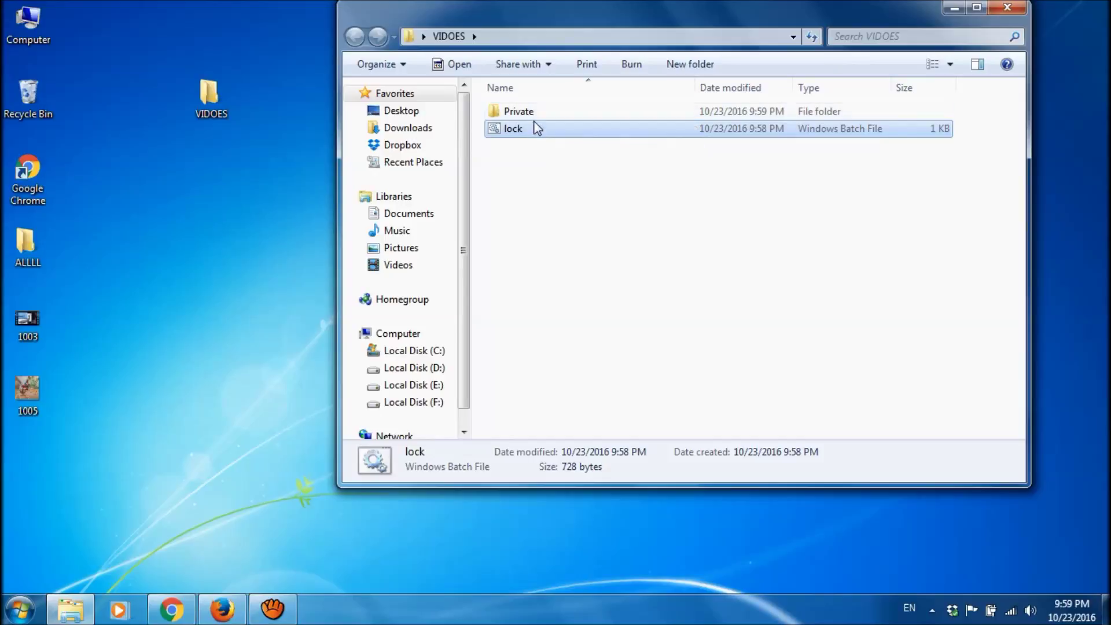
Step: Move videos 1003 and 1005 into Private, then return to VIDOES
double_click(522, 112)
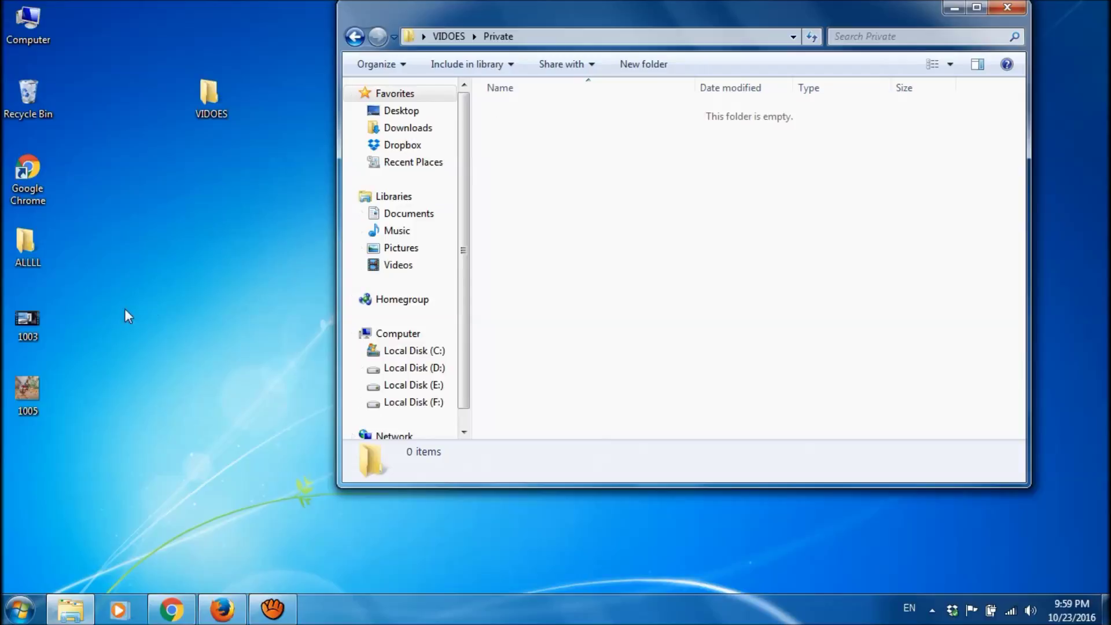
drag(77, 321, 16, 418)
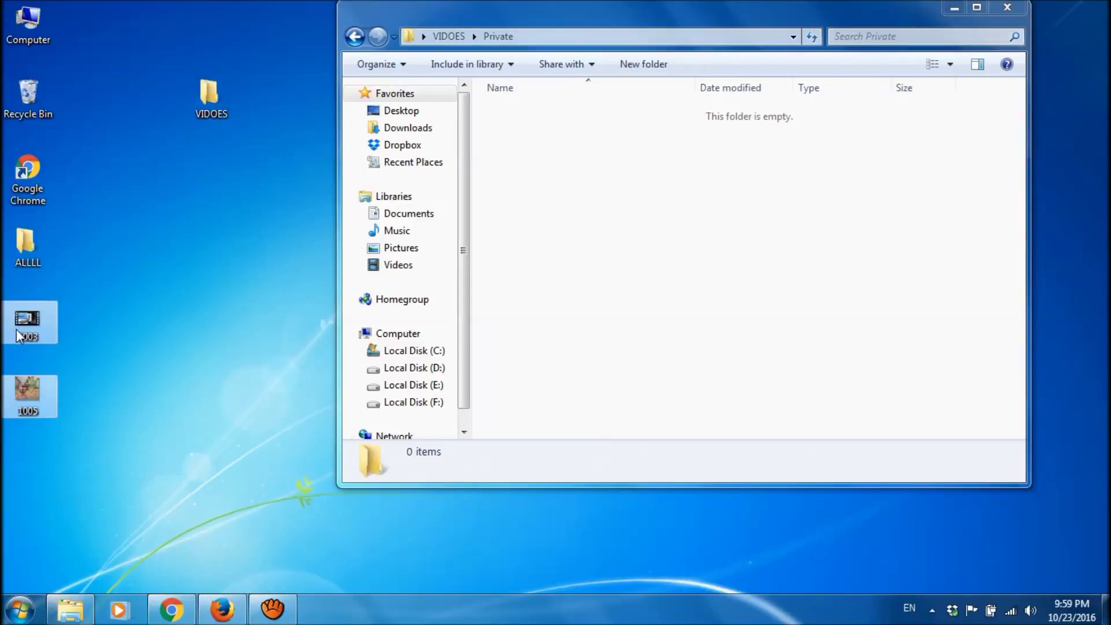
drag(19, 334, 658, 222)
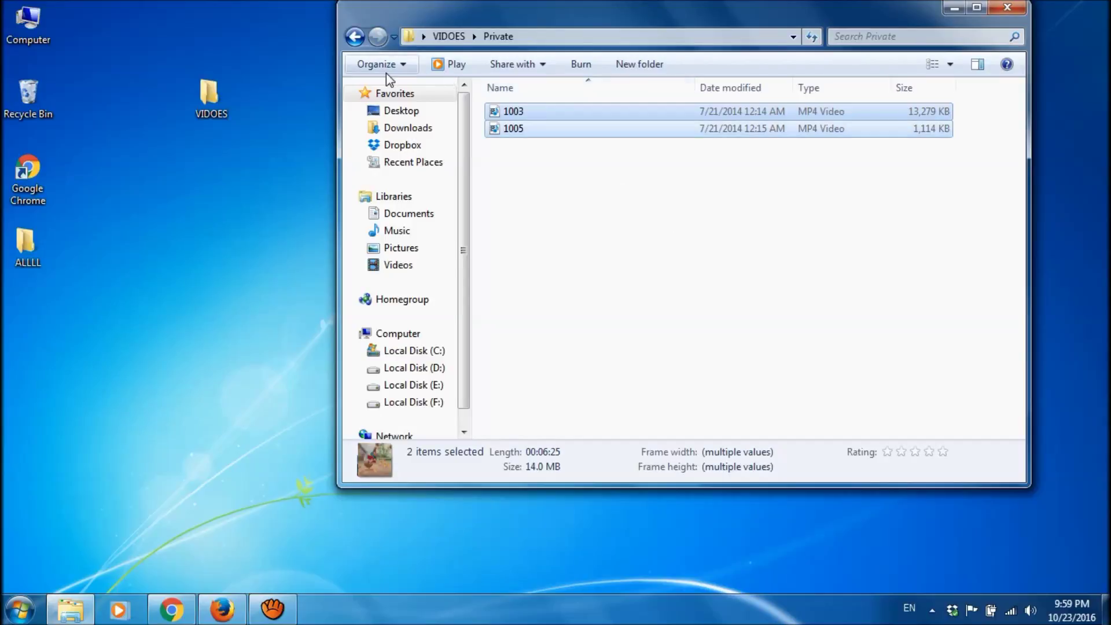
click(354, 38)
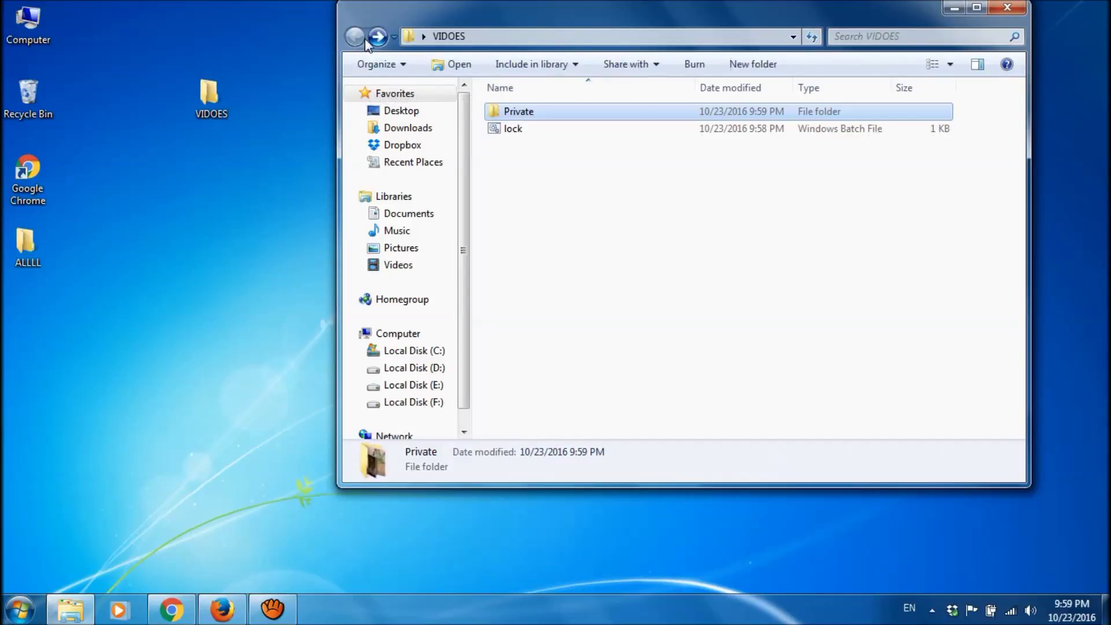
Step: Run lock.bat and answer y to lock and hide Private
double_click(515, 130)
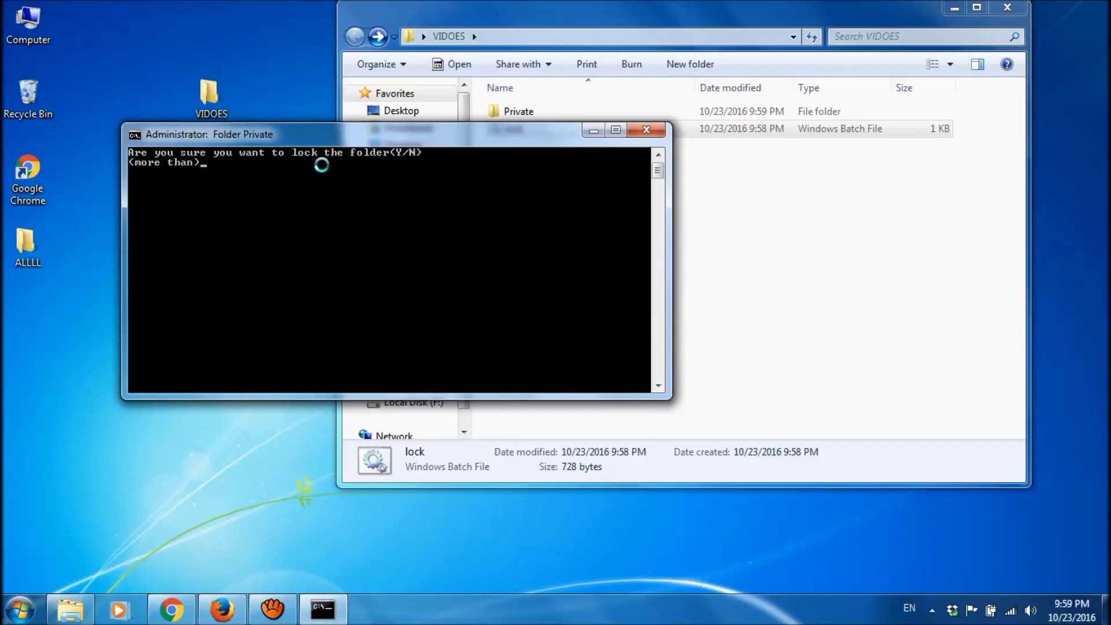
text(y)
key(Return)
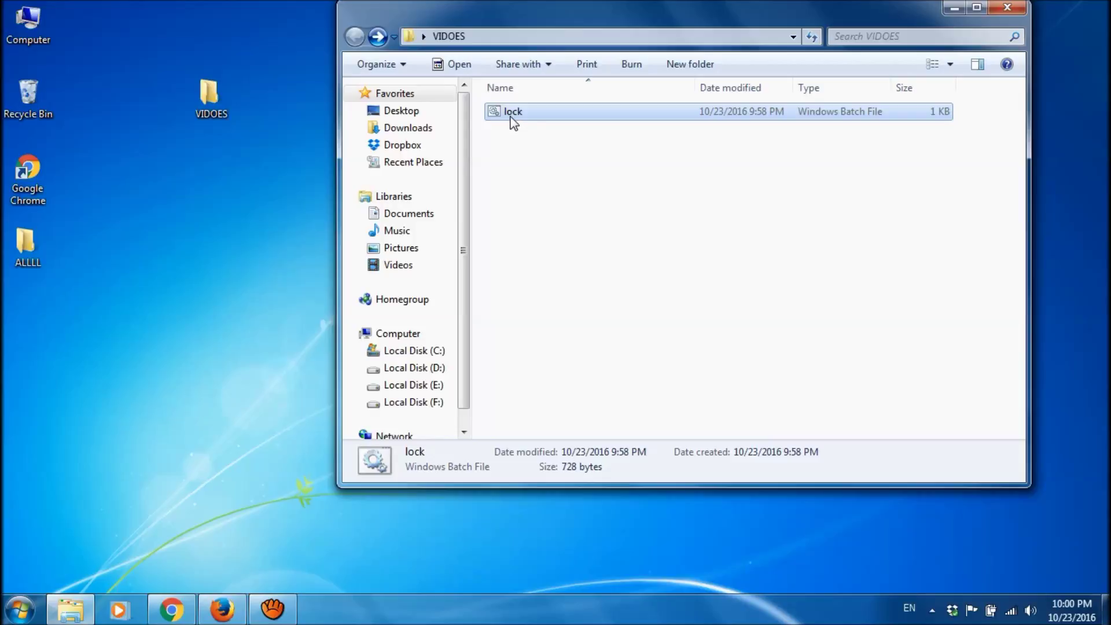
click(513, 124)
double_click(513, 124)
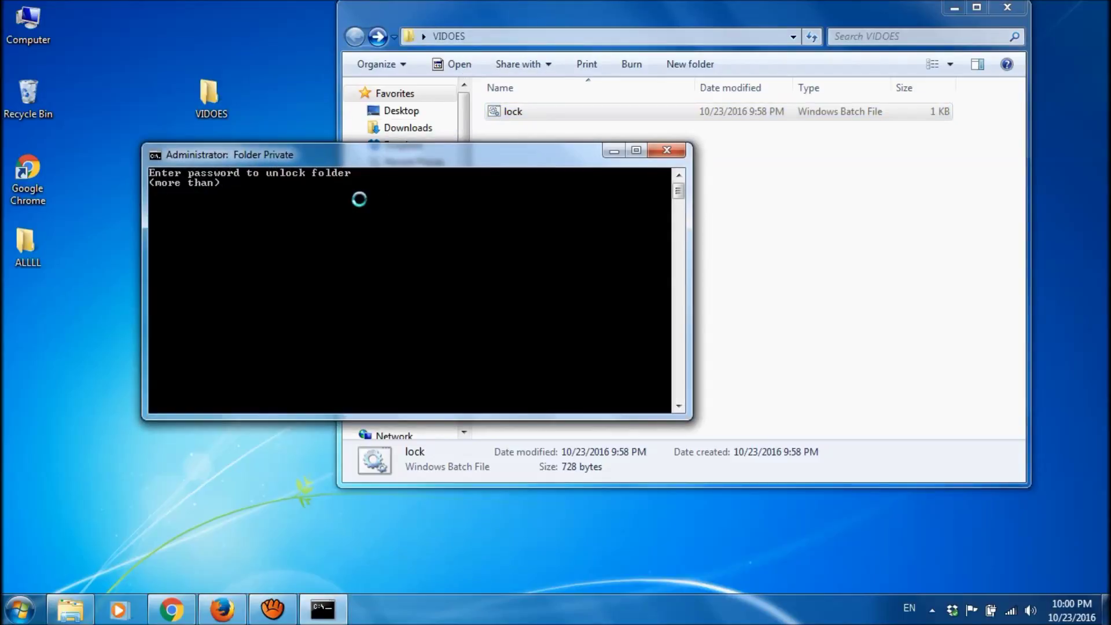
key(Return)
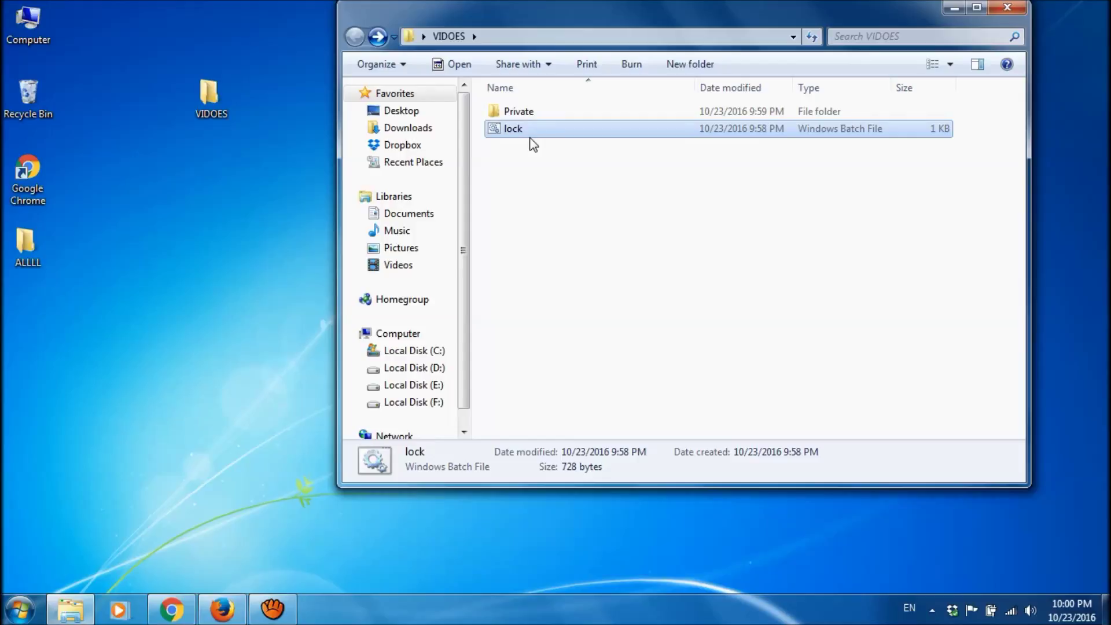
Step: Re-lock Private by running lock.bat and answering y, then close the VIDOES window
double_click(523, 132)
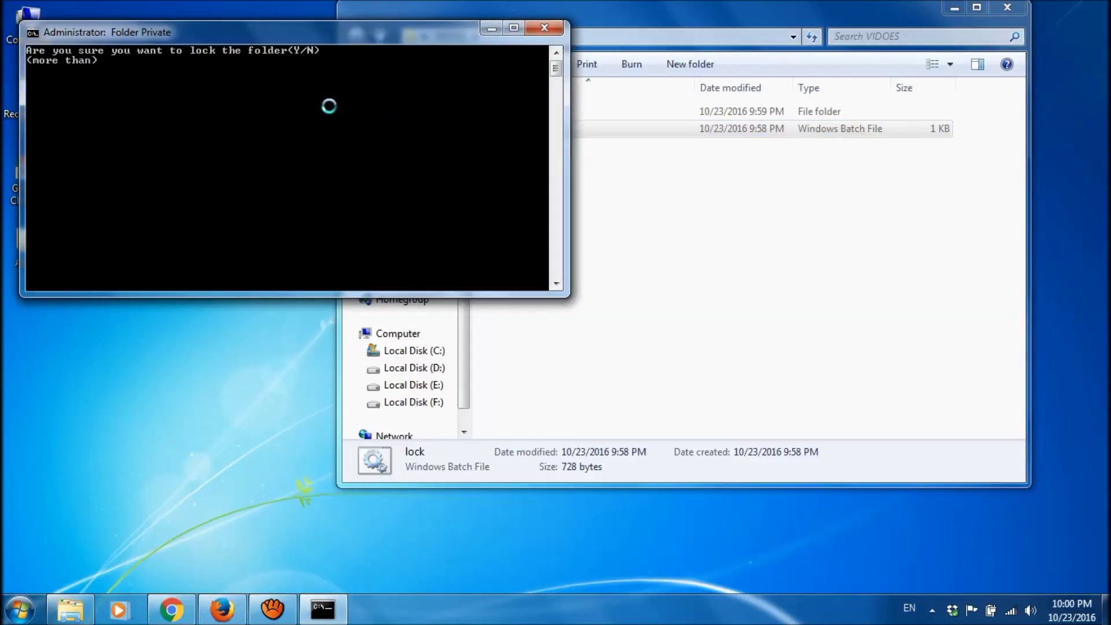
text(y)
key(Return)
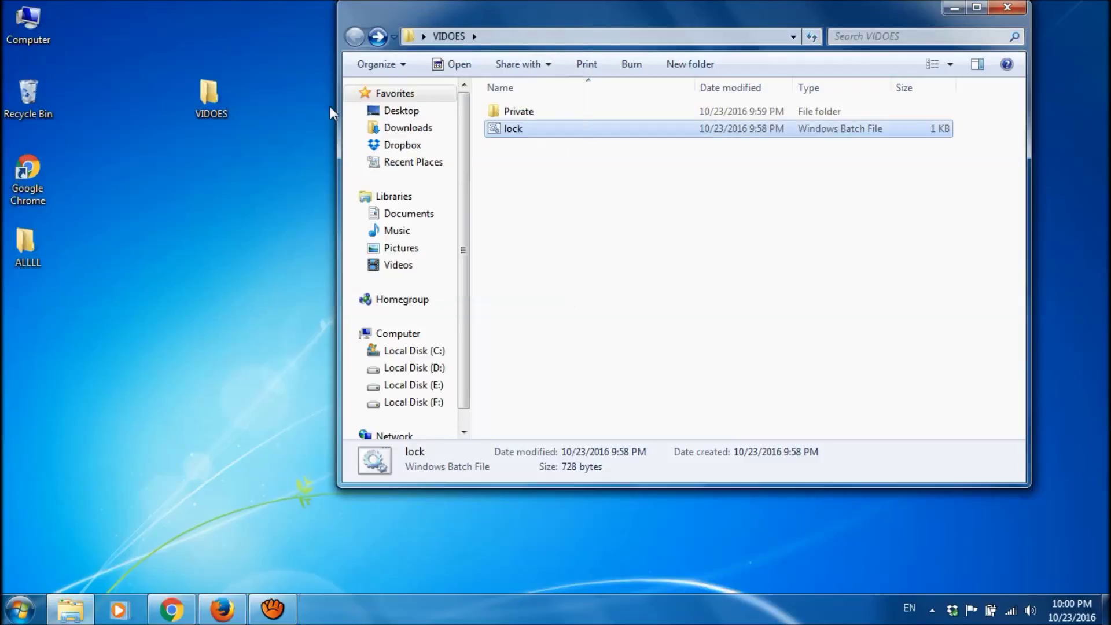
click(1001, 9)
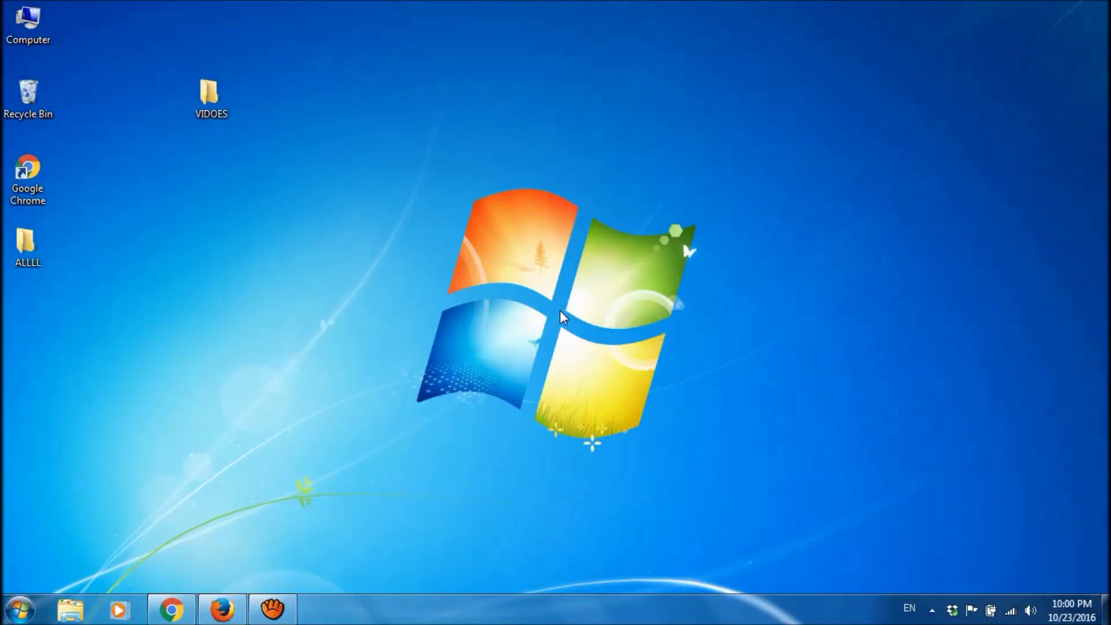